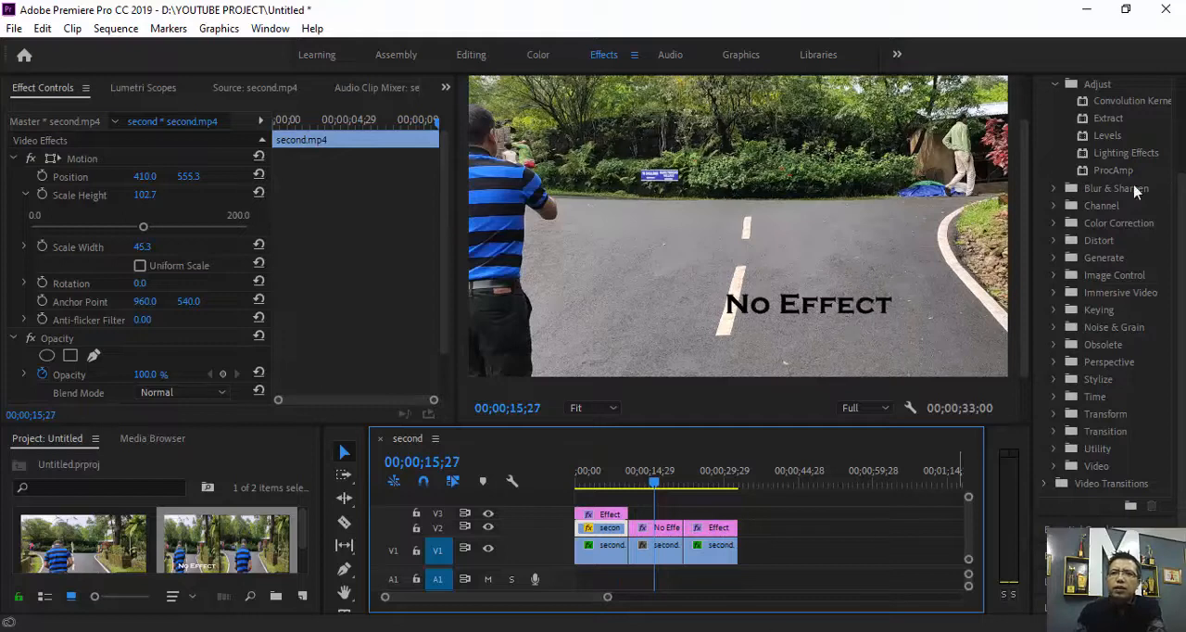
# Search the effects library for "warp", replacing the existing search term.
pyautogui.click(1057, 83)
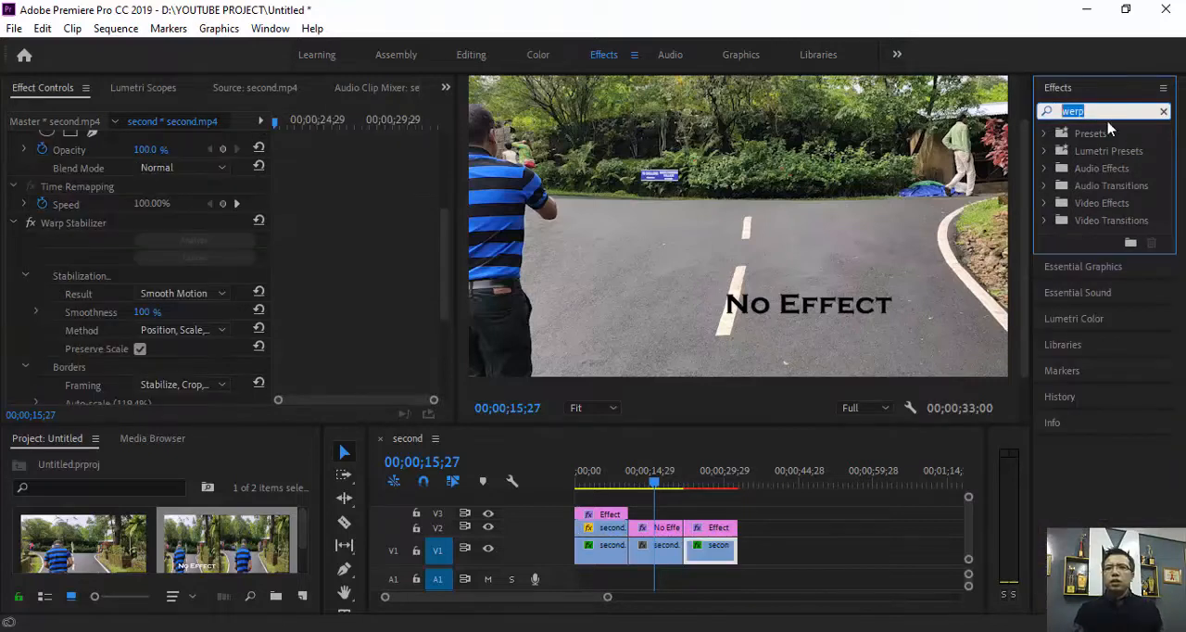
pyautogui.click(1106, 111)
pyautogui.moveTo(1105, 111); pyautogui.dragTo(1032, 111)
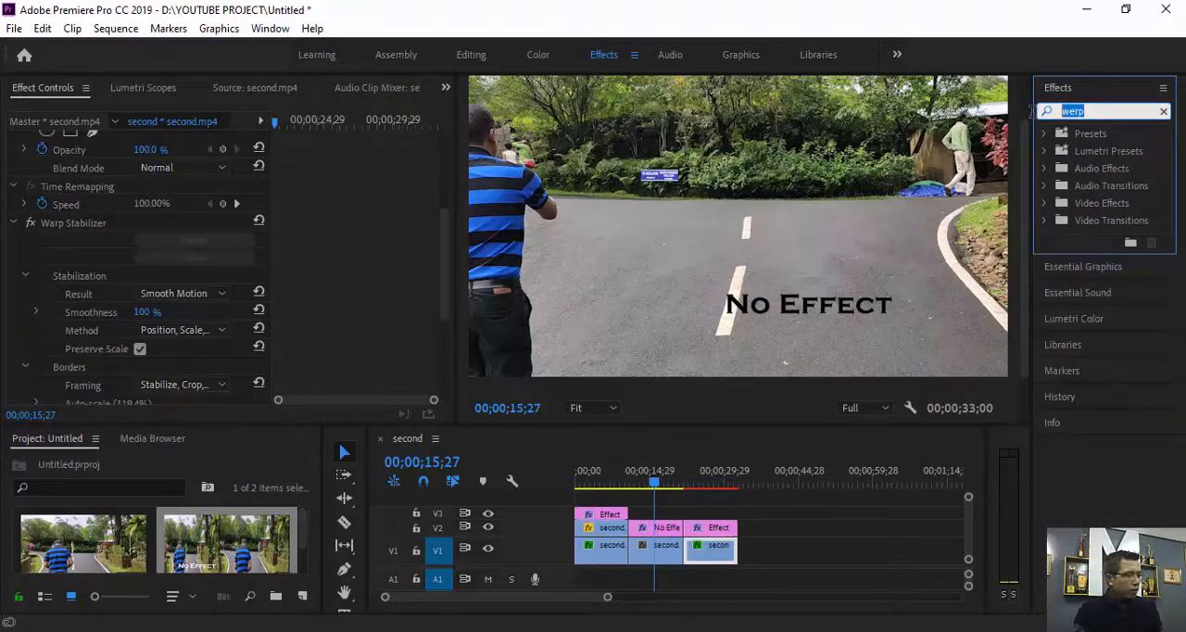
pyautogui.write('warp')
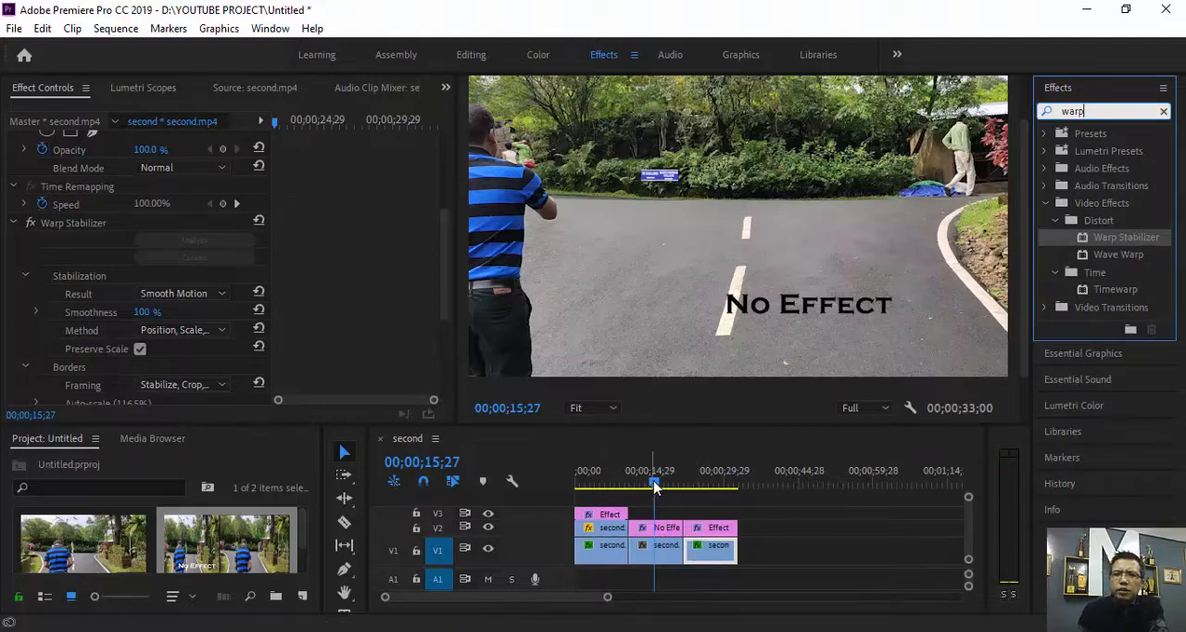
# Move the playhead to 00;00;23;07 and apply the Warp Stabilizer effect to the third clip on V1.
pyautogui.moveTo(654, 483); pyautogui.dragTo(692, 492)
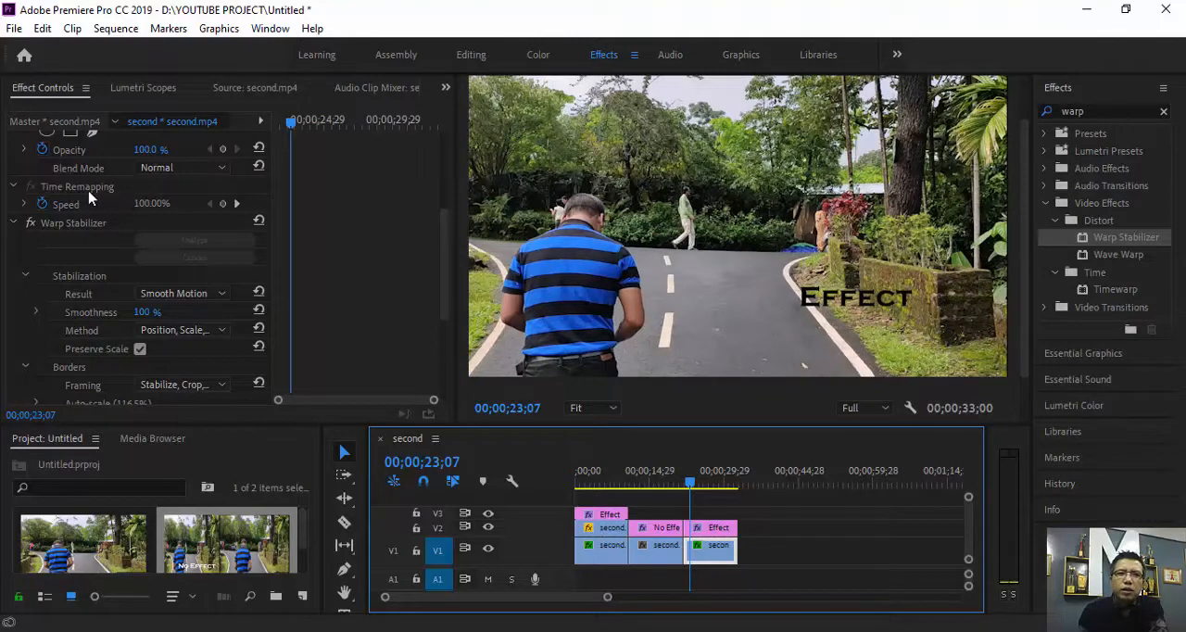
pyautogui.scroll(2, 89, 197)
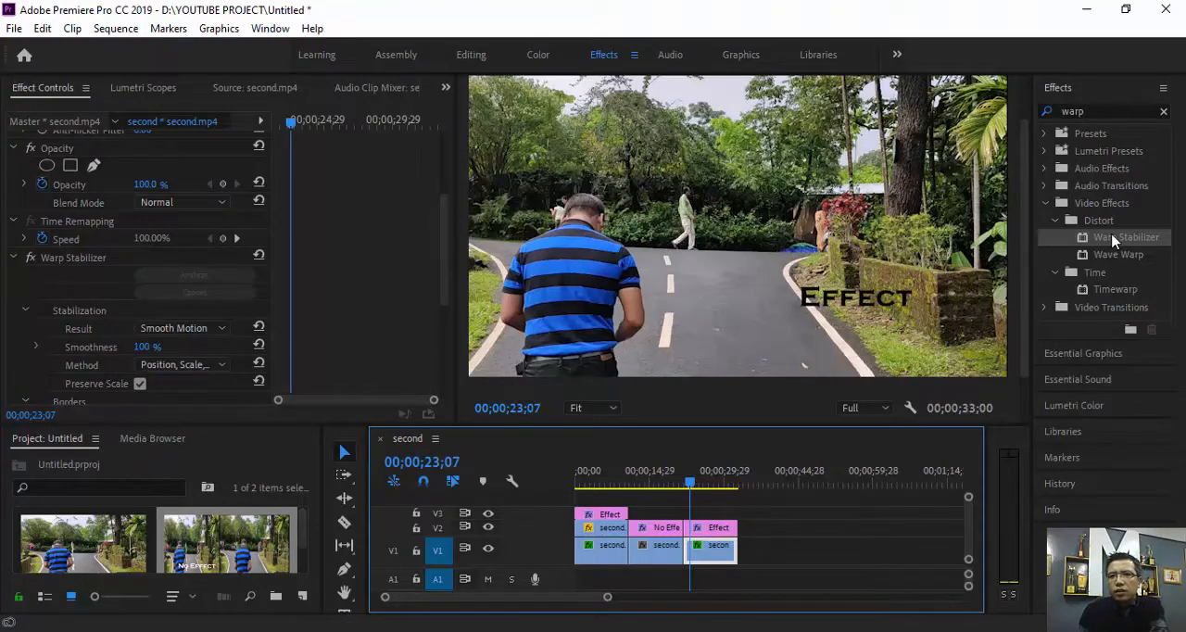
pyautogui.moveTo(1115, 241); pyautogui.dragTo(704, 558)
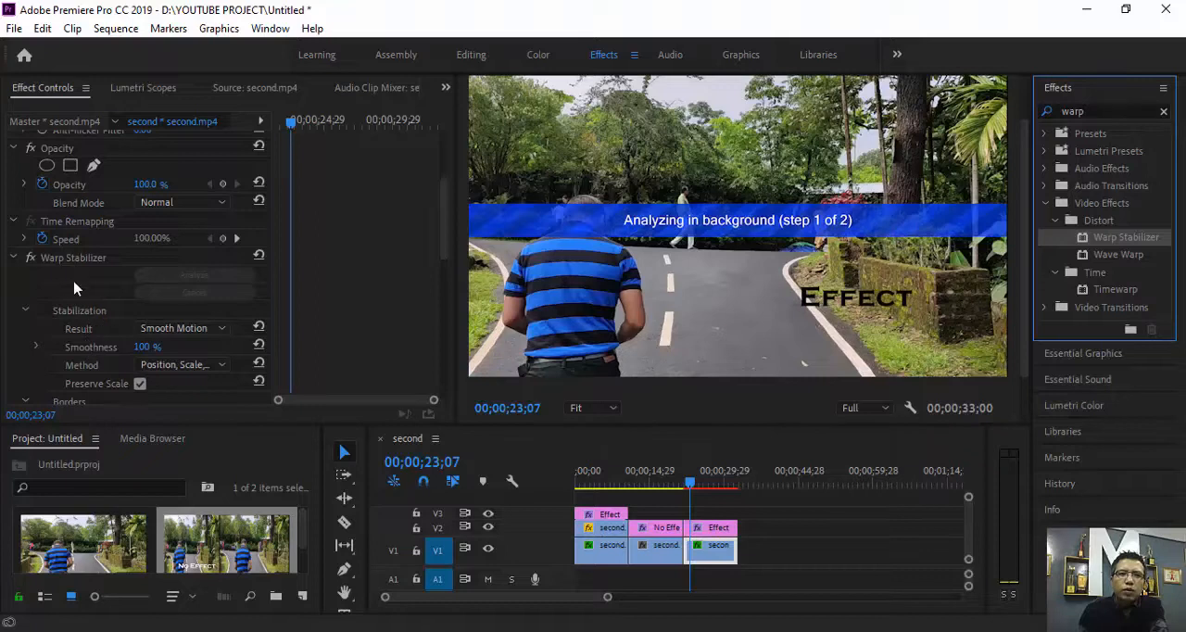
# Cancel the background analysis of the newly added second Warp Stabilizer on the third V1 clip.
pyautogui.scroll(-3, 70, 293)
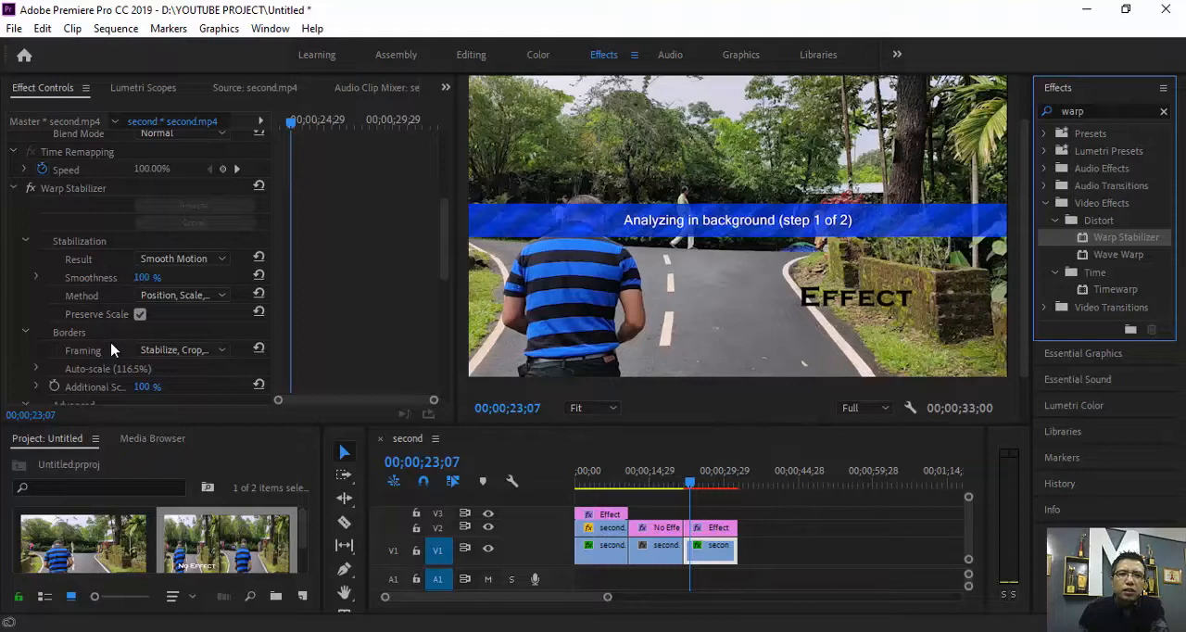
pyautogui.scroll(-3, 108, 349)
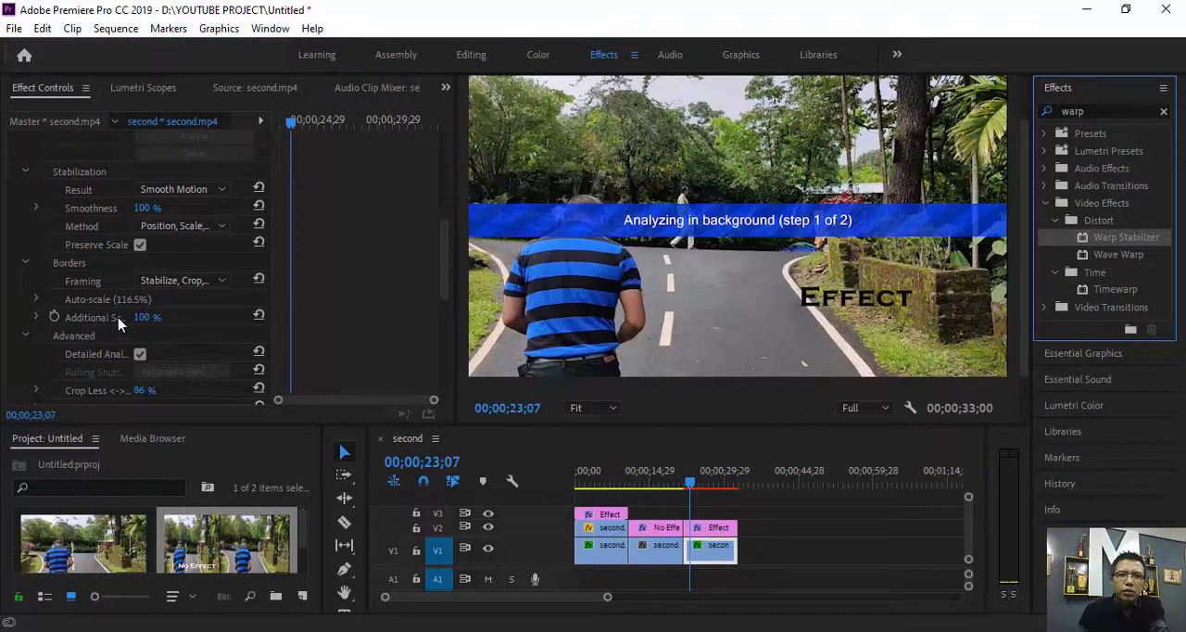
pyautogui.scroll(-6, 117, 323)
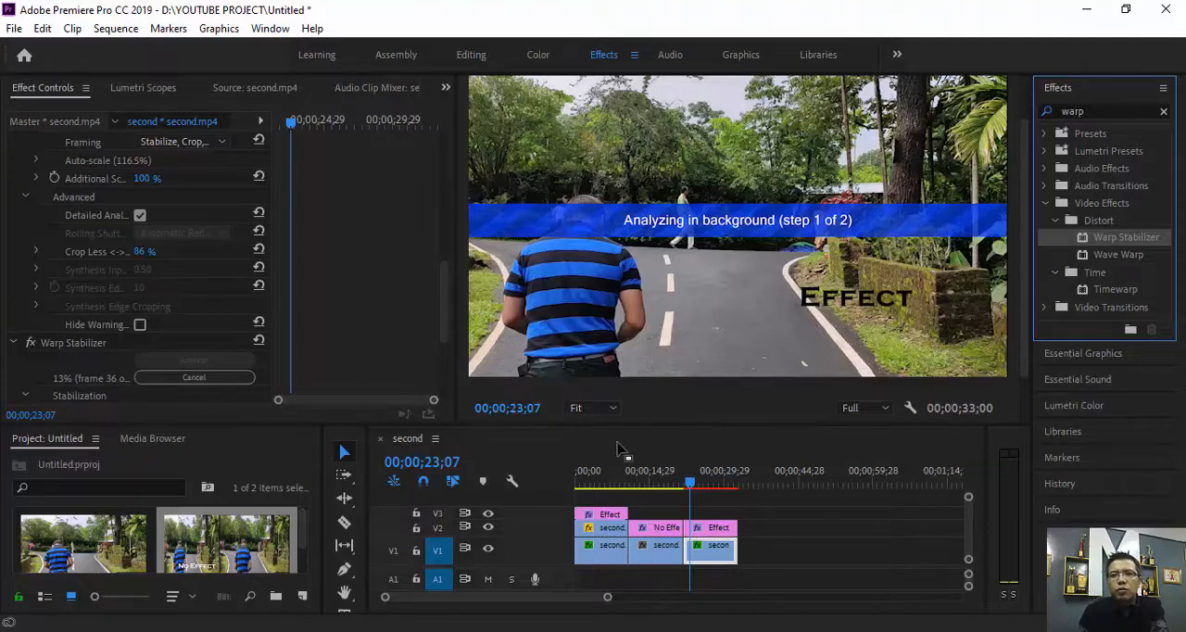
pyautogui.click(212, 378)
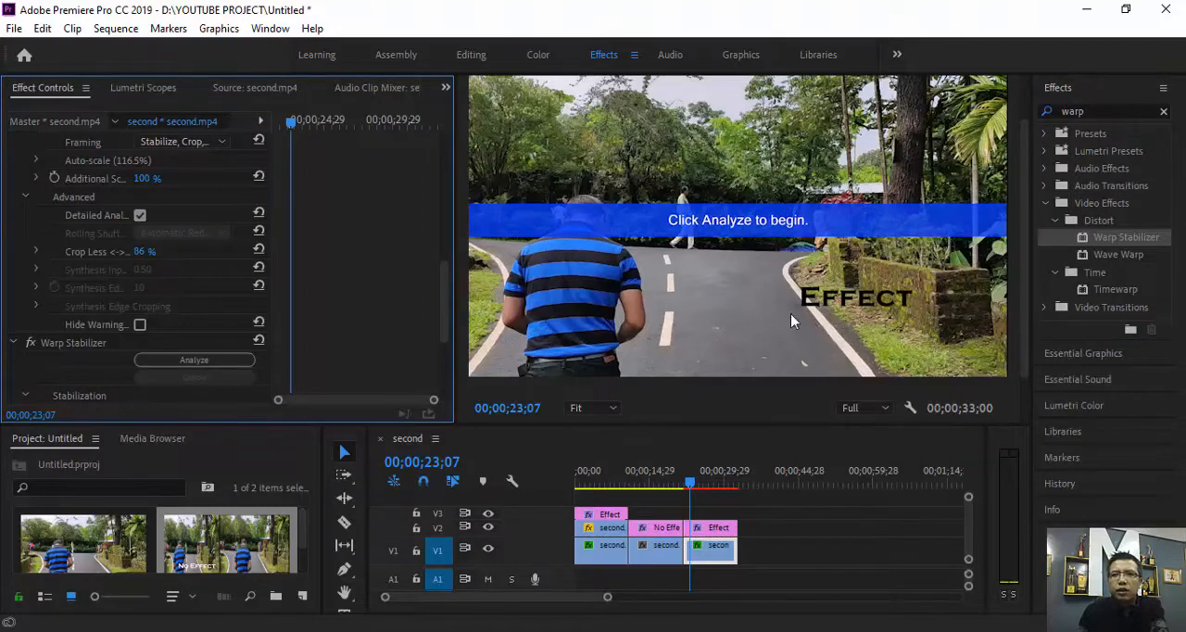
# Scrub through the split-screen No Effect and Effect comparison in the first segment, and return the playhead to the sequence start.
pyautogui.click(737, 288)
pyautogui.moveTo(693, 484)
pyautogui.mouseDown()
pyautogui.moveTo(707, 485)
pyautogui.moveTo(696, 486)
pyautogui.mouseUp()
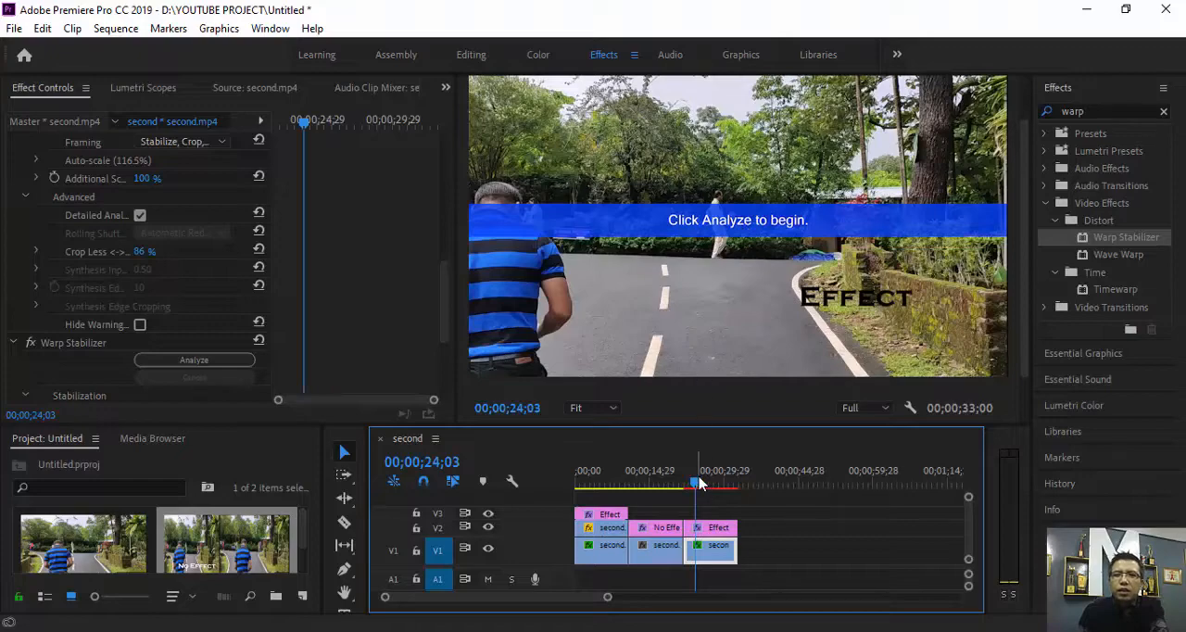
pyautogui.moveTo(697, 484); pyautogui.dragTo(578, 500)
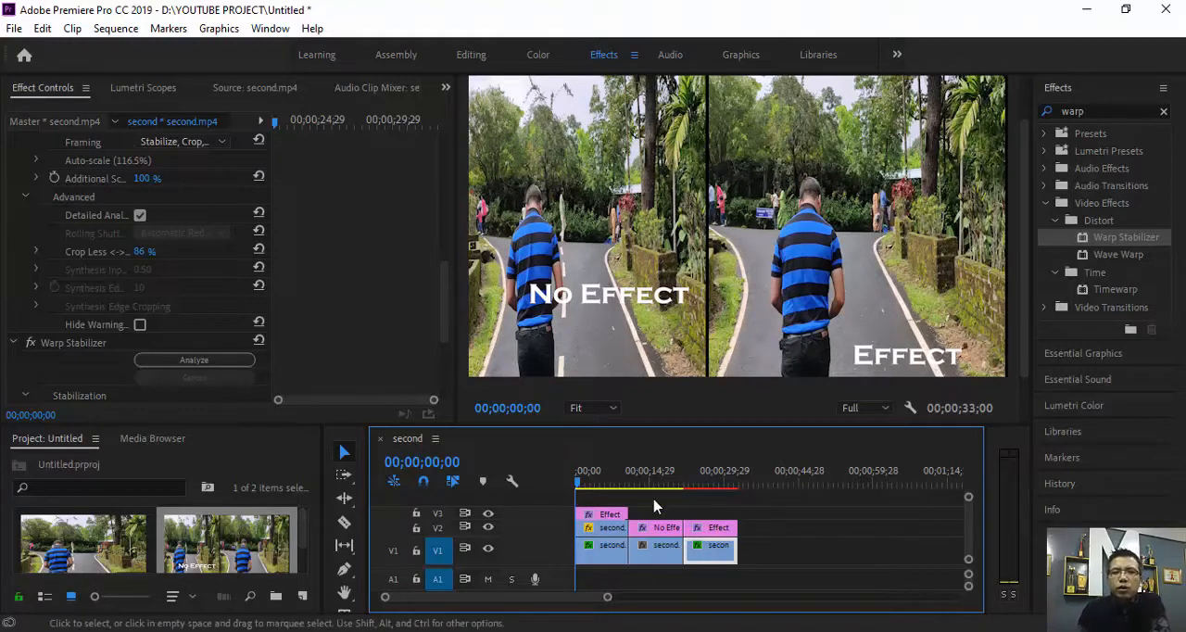
pyautogui.click(597, 484)
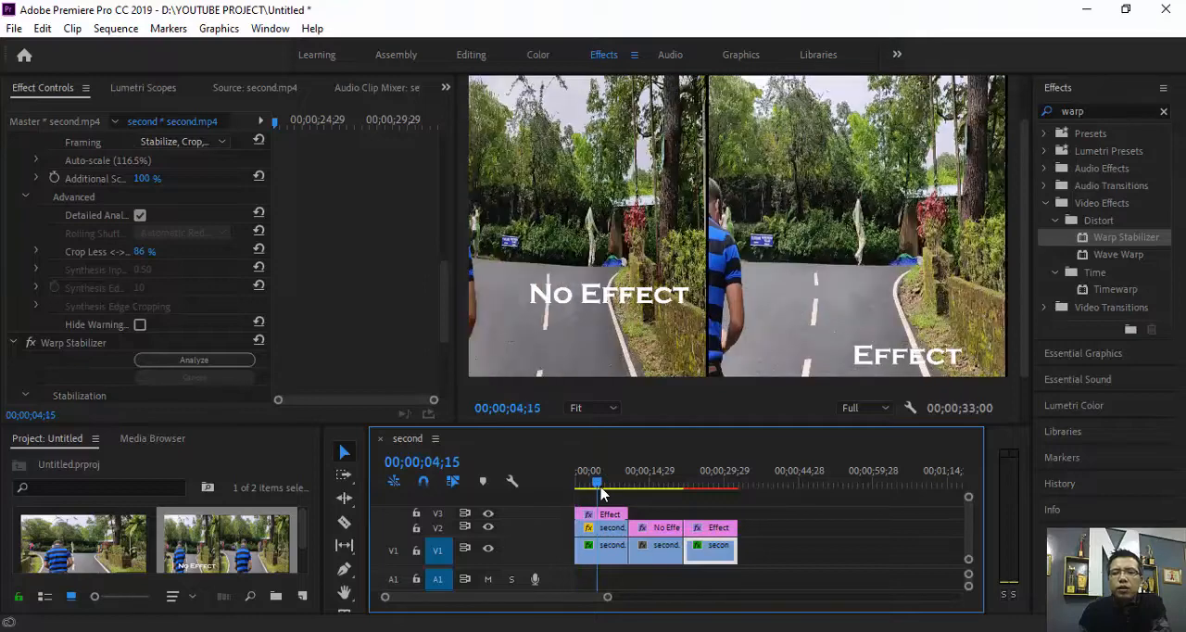
pyautogui.click(601, 488)
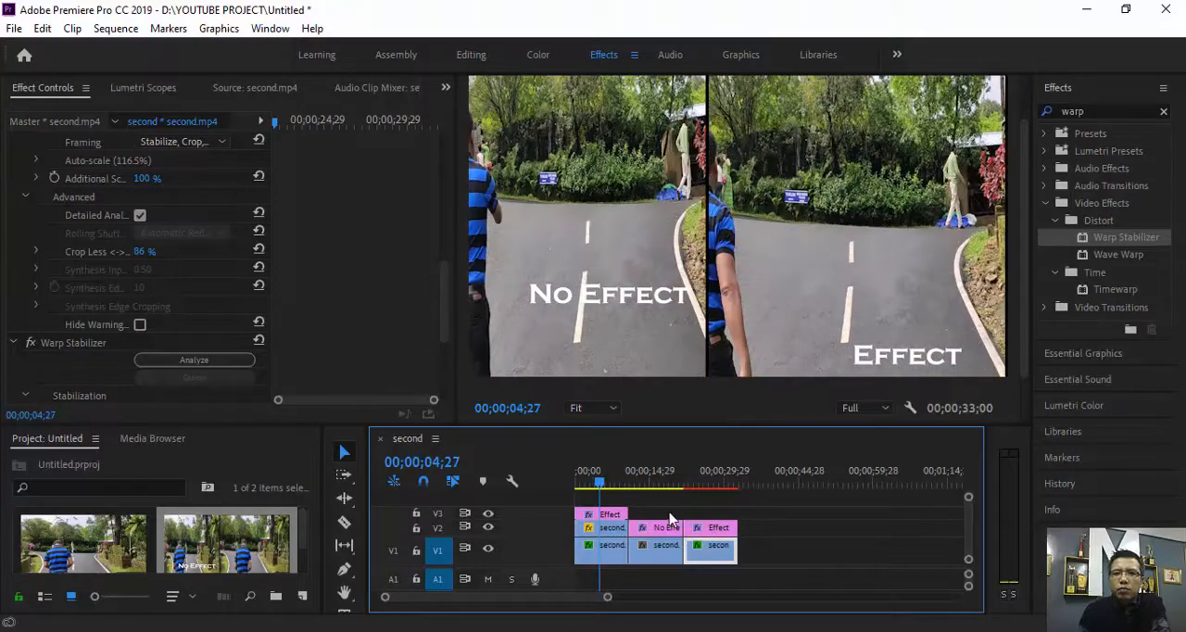
pyautogui.click(603, 547)
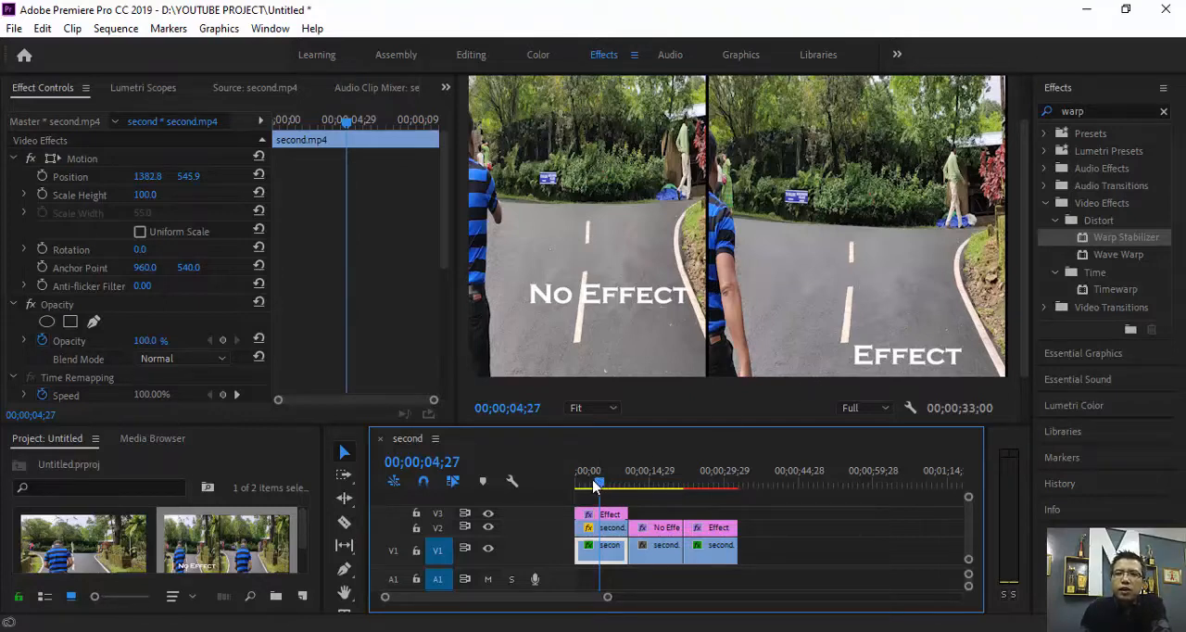
pyautogui.moveTo(595, 487); pyautogui.dragTo(622, 498)
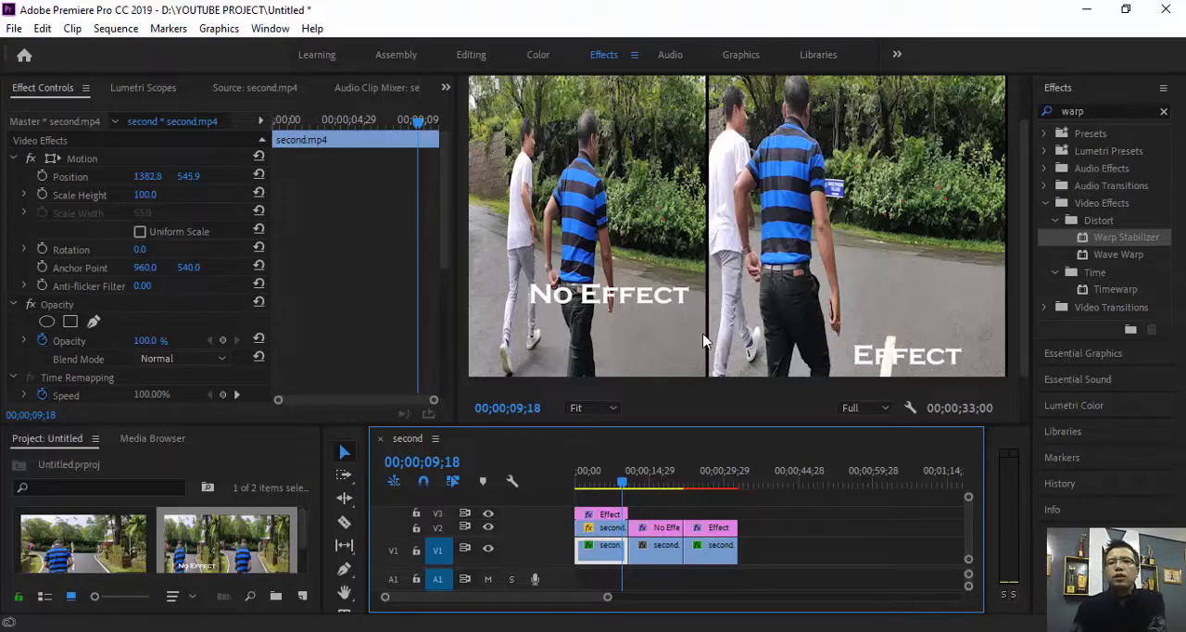
pyautogui.moveTo(627, 483); pyautogui.dragTo(570, 489)
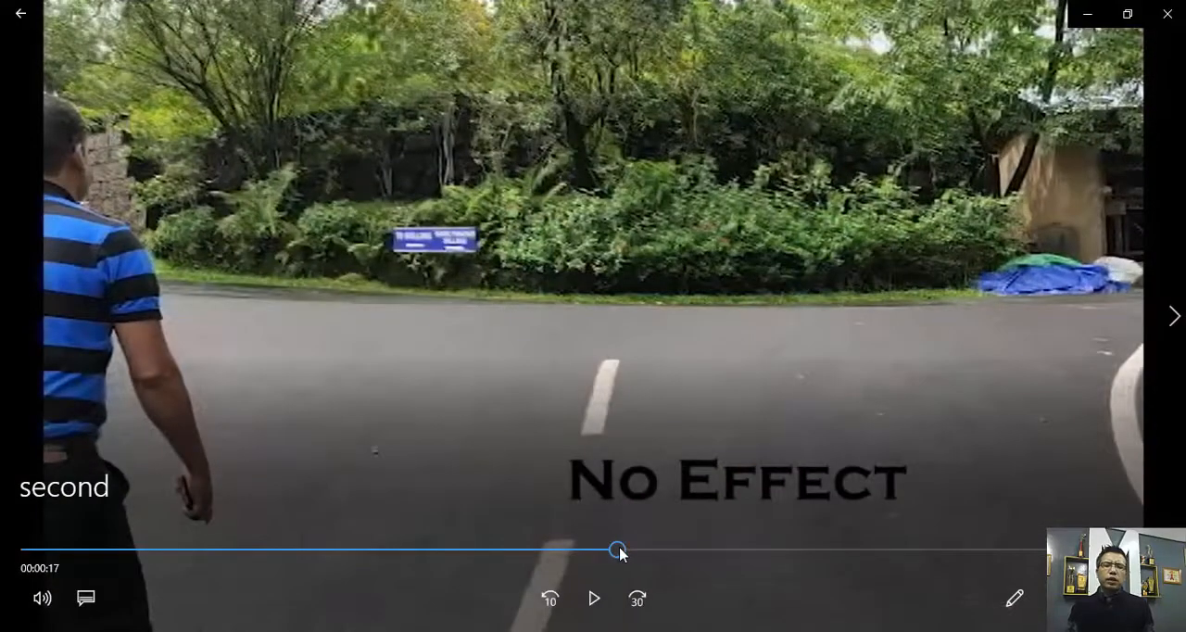
# Play the rendered "second" video from its beginning in the media player, pause at 5 seconds, and return to Premiere Pro.
pyautogui.moveTo(618, 547); pyautogui.dragTo(767, 570)
pyautogui.click(1051, 34)
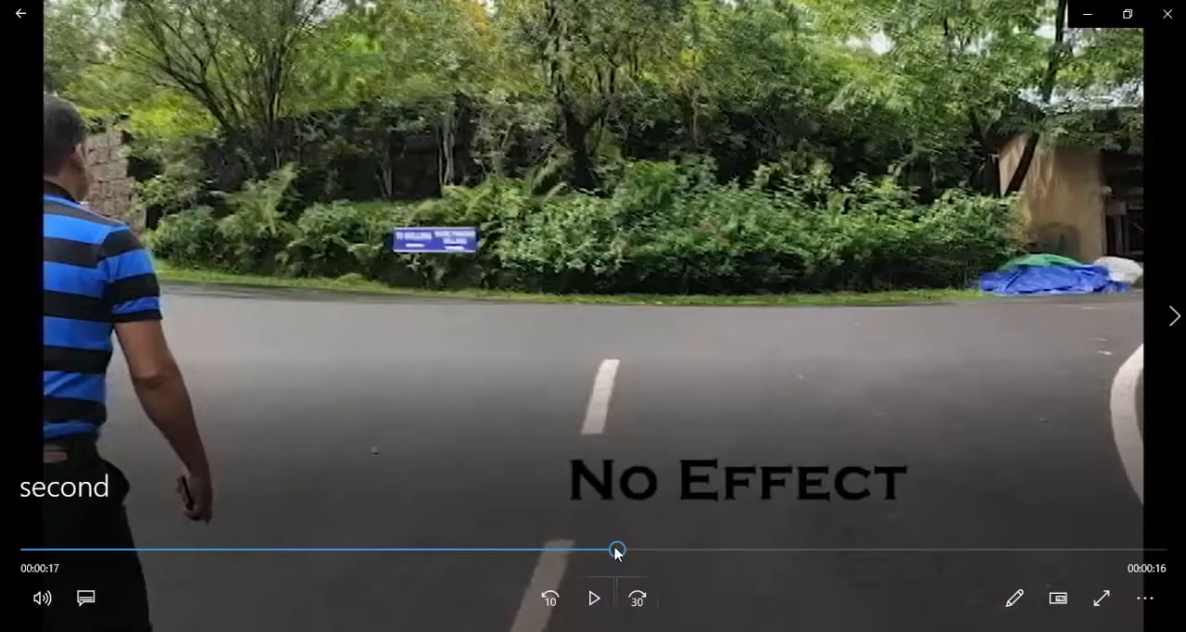
pyautogui.moveTo(618, 549); pyautogui.dragTo(2, 554)
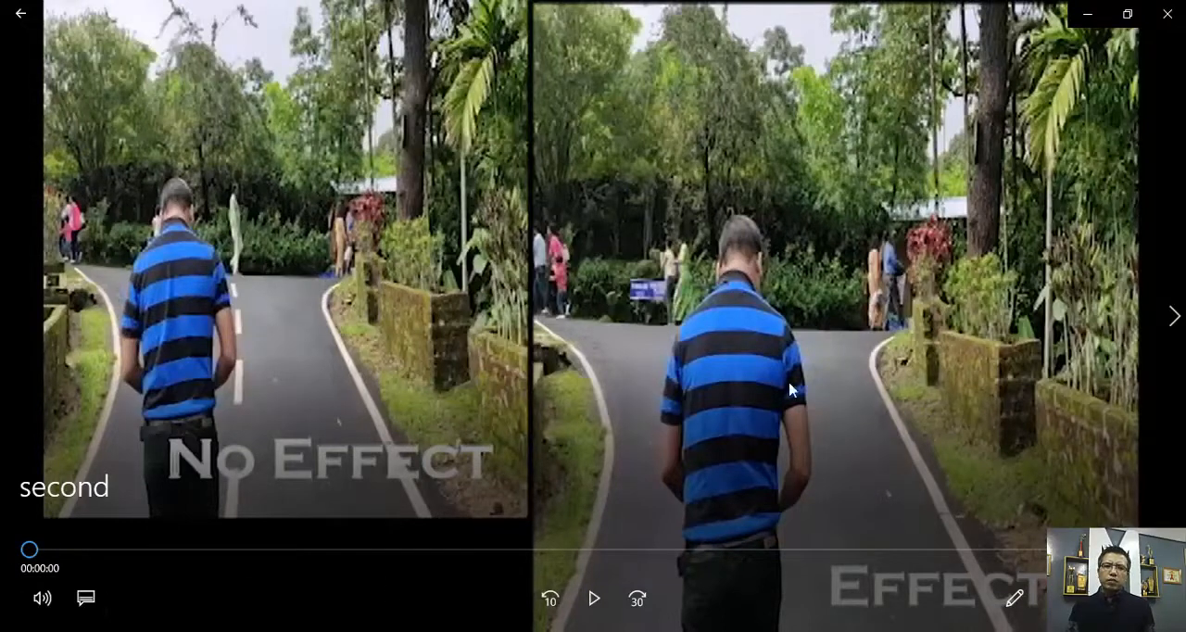
pyautogui.click(593, 599)
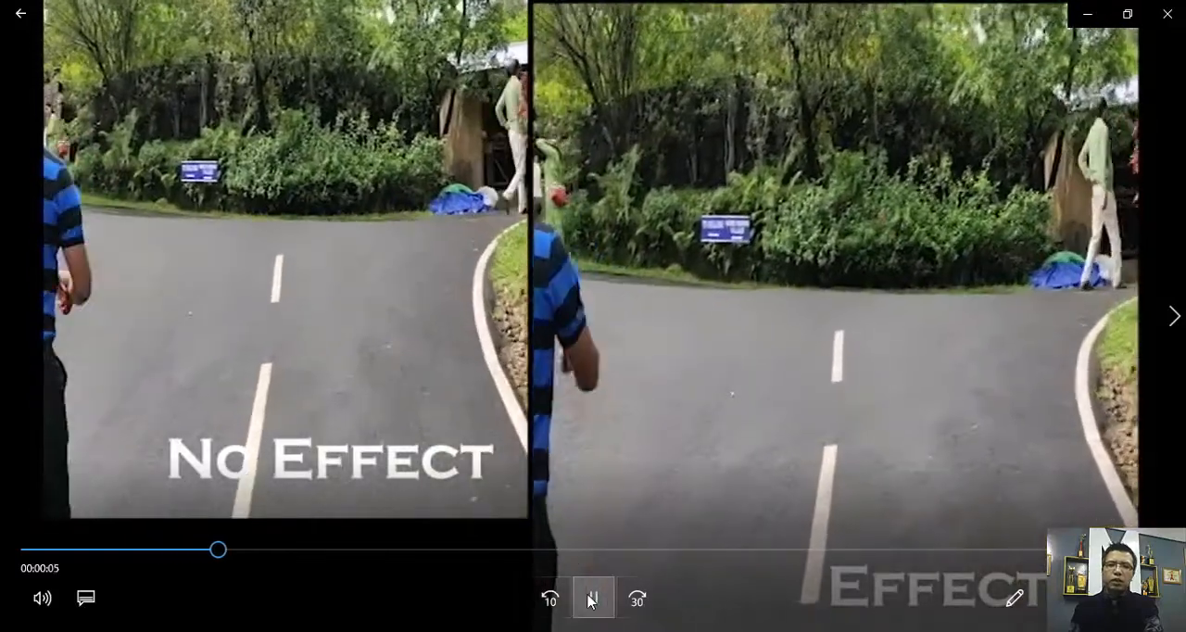
pyautogui.click(595, 600)
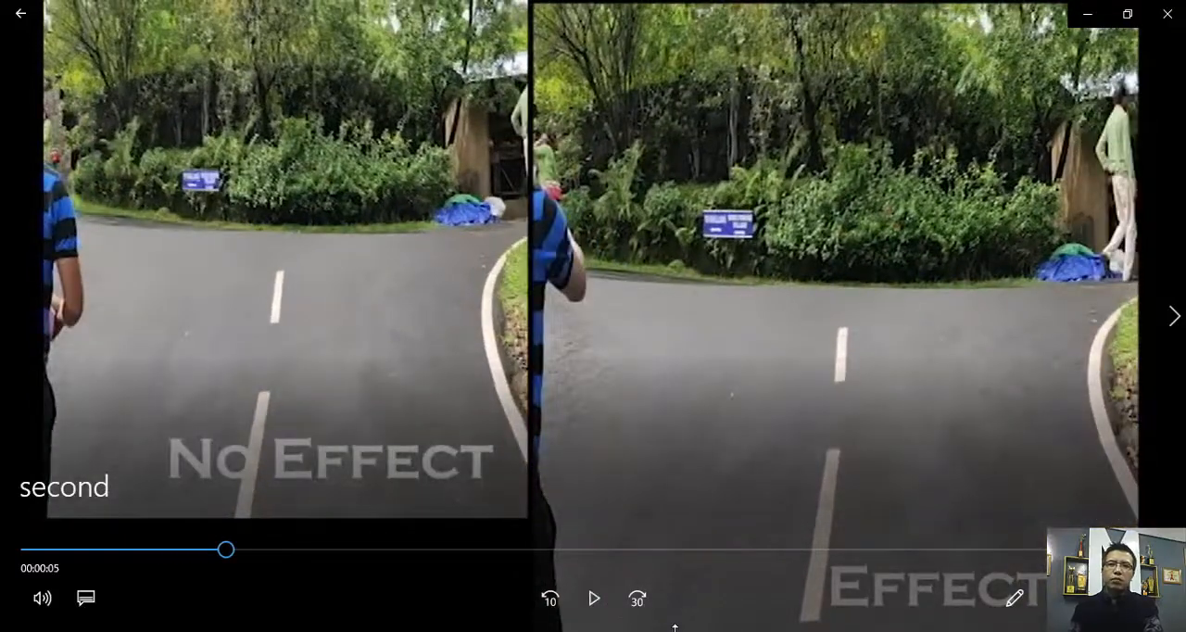
pyautogui.click(1085, 15)
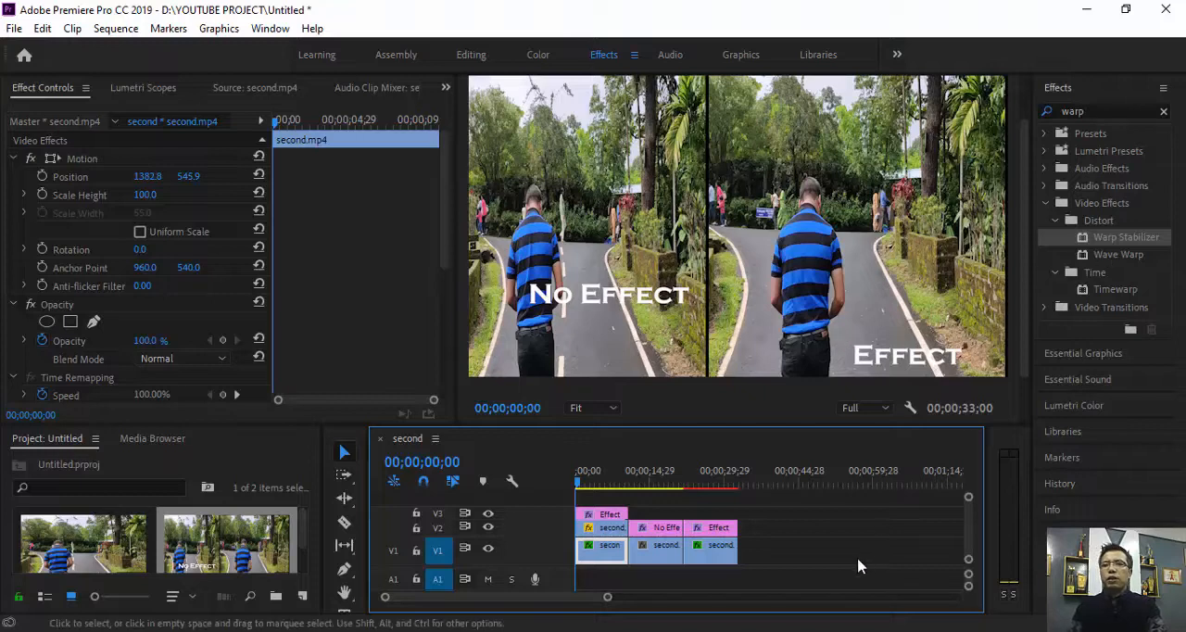
# Set the Smoothness of the second Warp Stabilizer on the third V1 clip to 87 %.
pyautogui.click(716, 554)
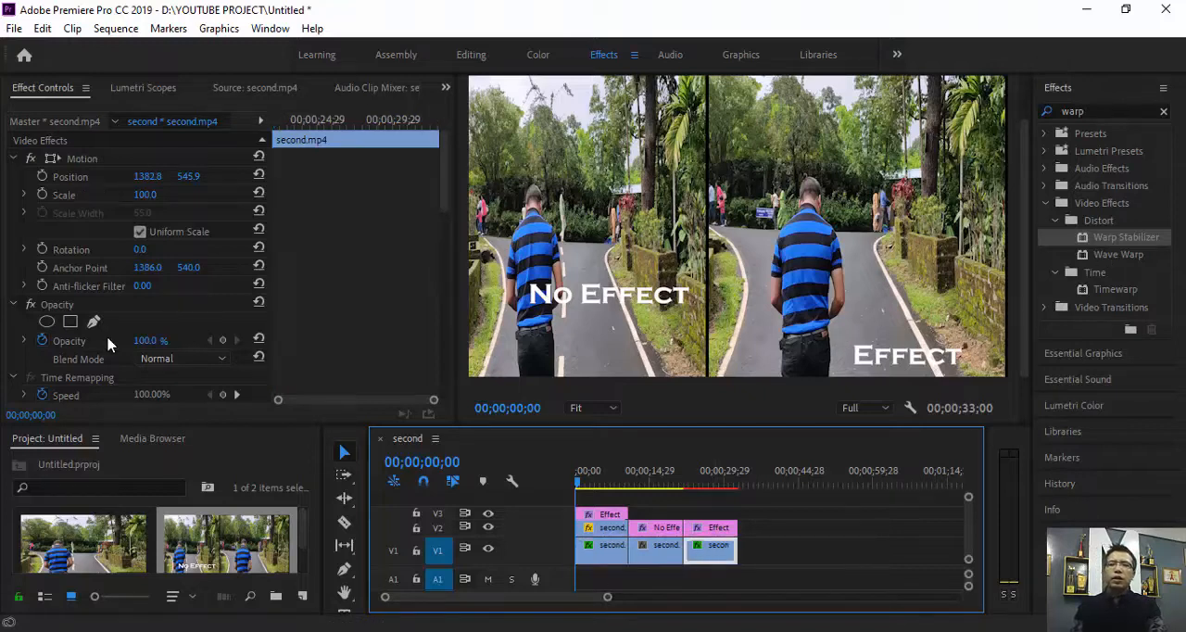
pyautogui.scroll(-4, 111, 345)
pyautogui.scroll(4, 70, 298)
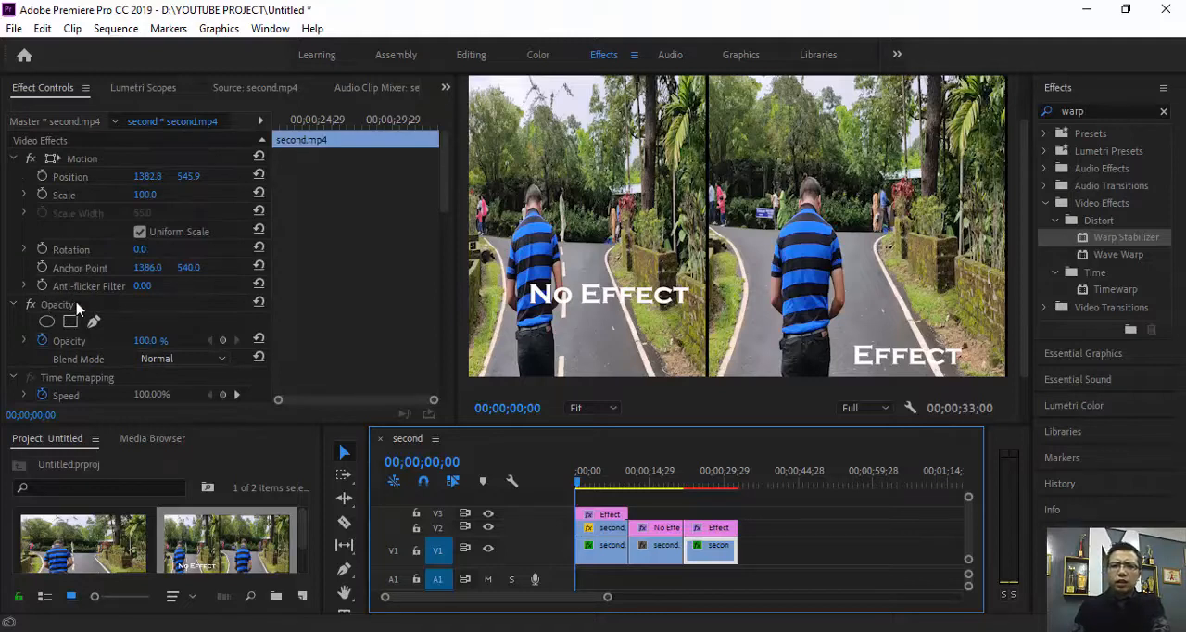
pyautogui.scroll(-2, 61, 361)
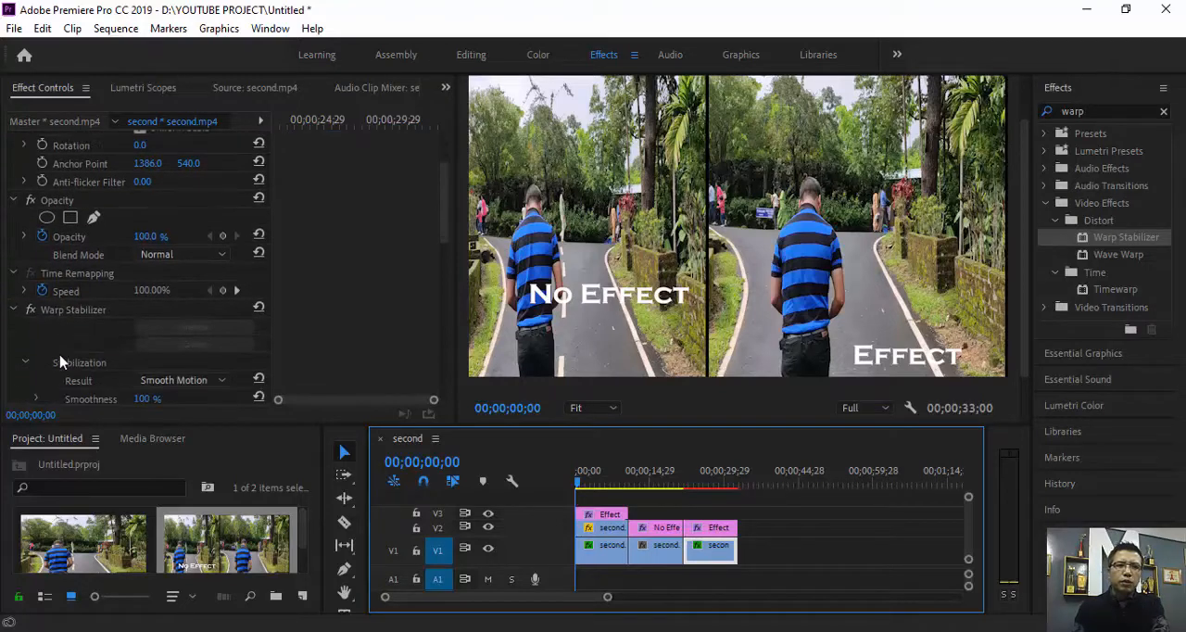
pyautogui.scroll(-6, 60, 361)
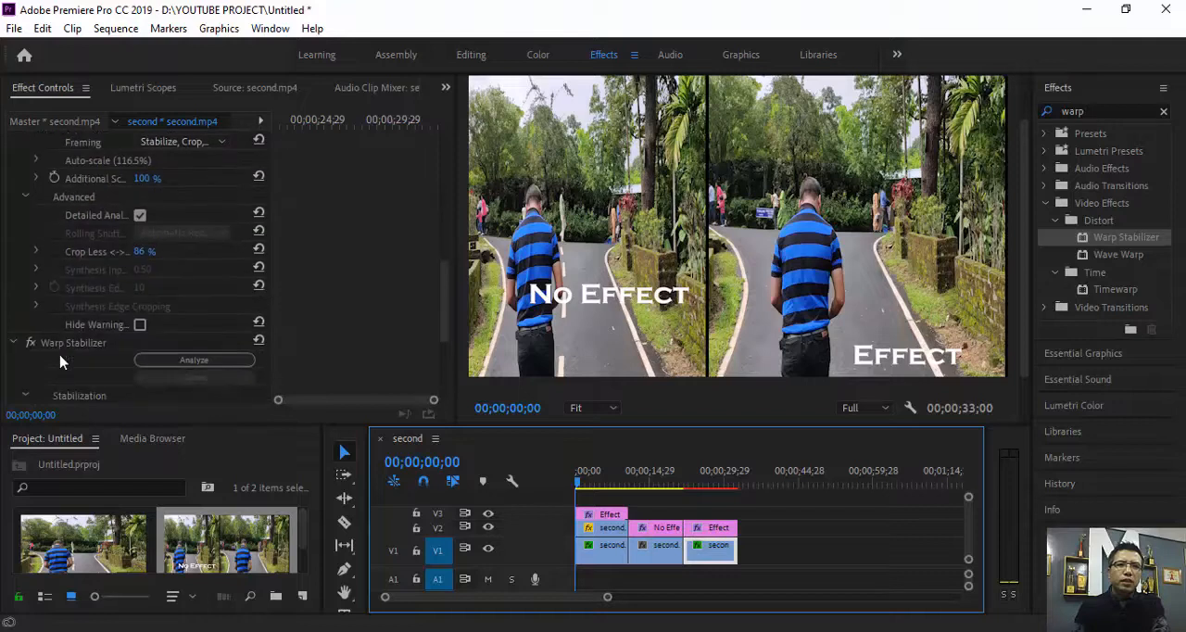
pyautogui.scroll(-4, 60, 361)
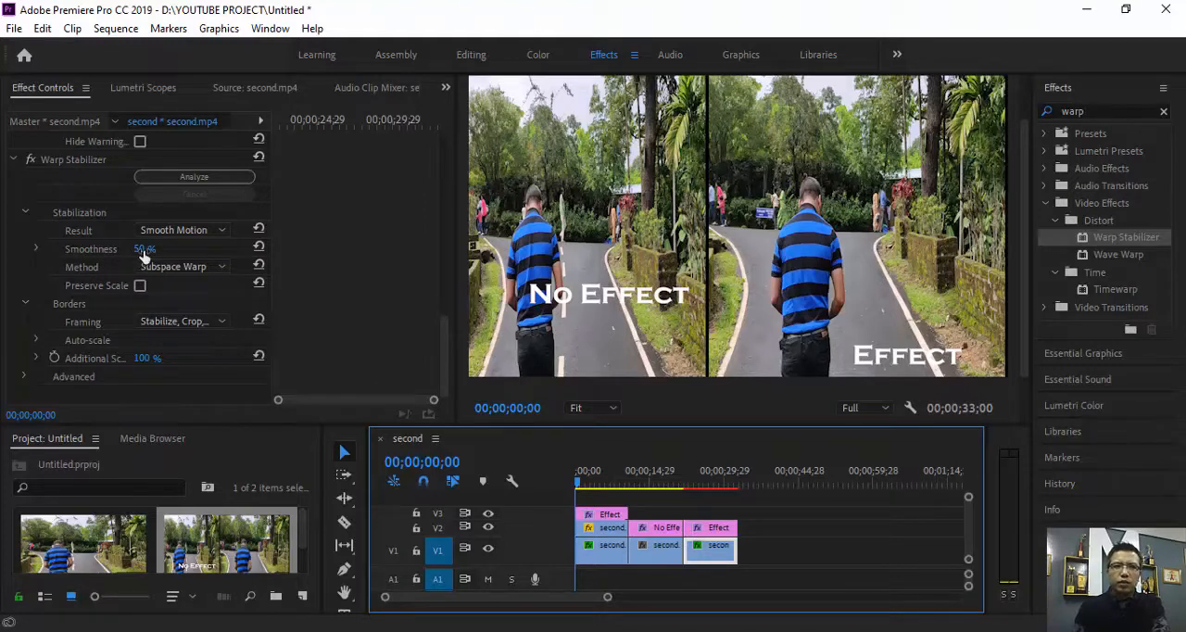
pyautogui.moveTo(137, 250); pyautogui.dragTo(183, 262)
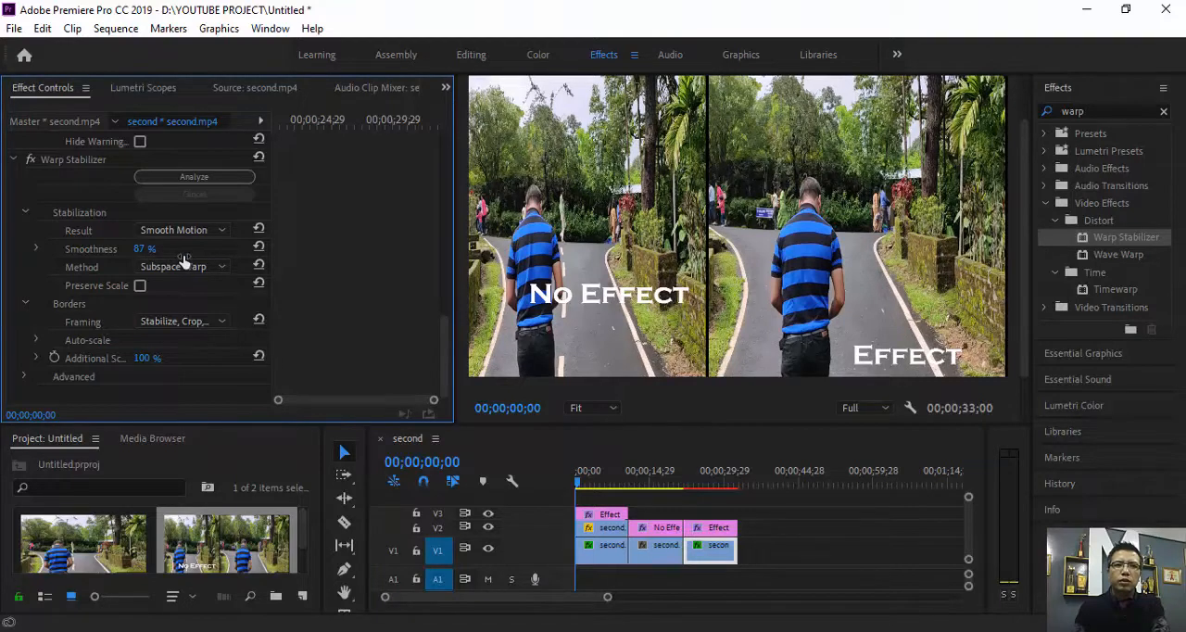